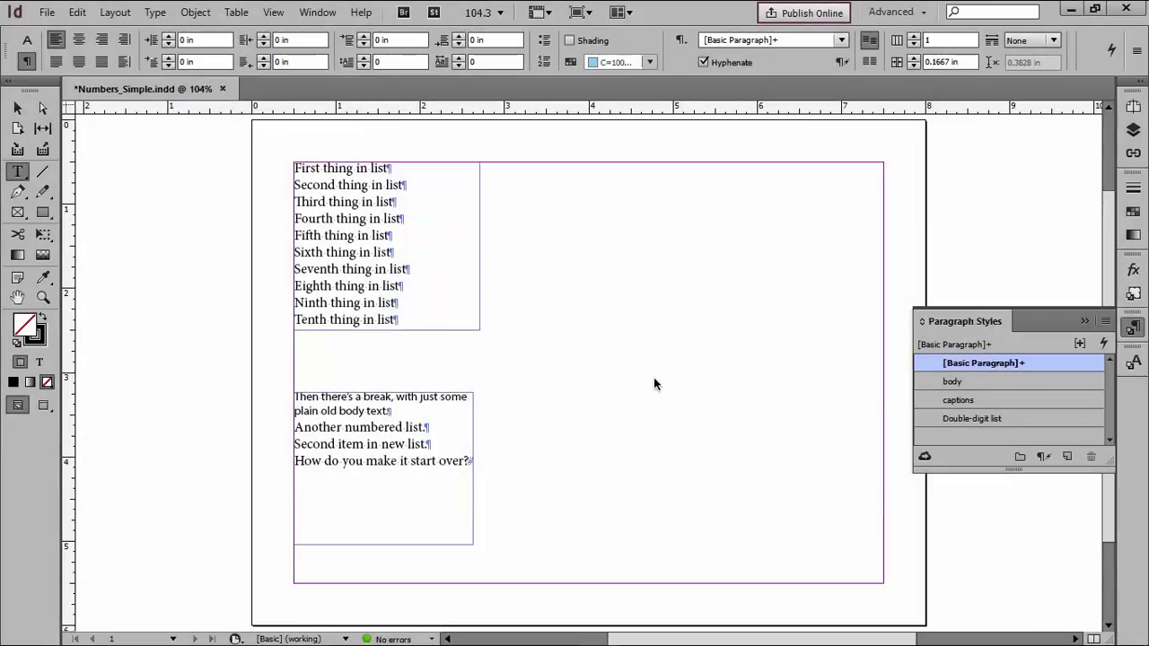
# Try quick numbering on all ten lines of the top list, then undo it.
pyautogui.click(314, 199)
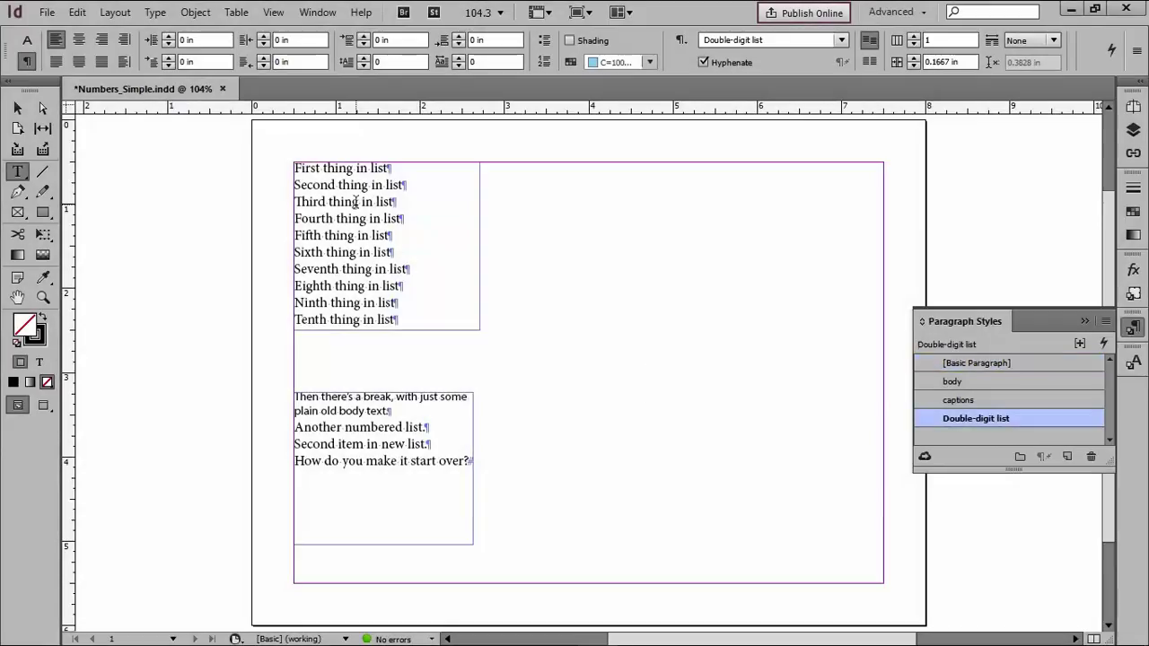
pyautogui.hotkey('ctrl', 'a')
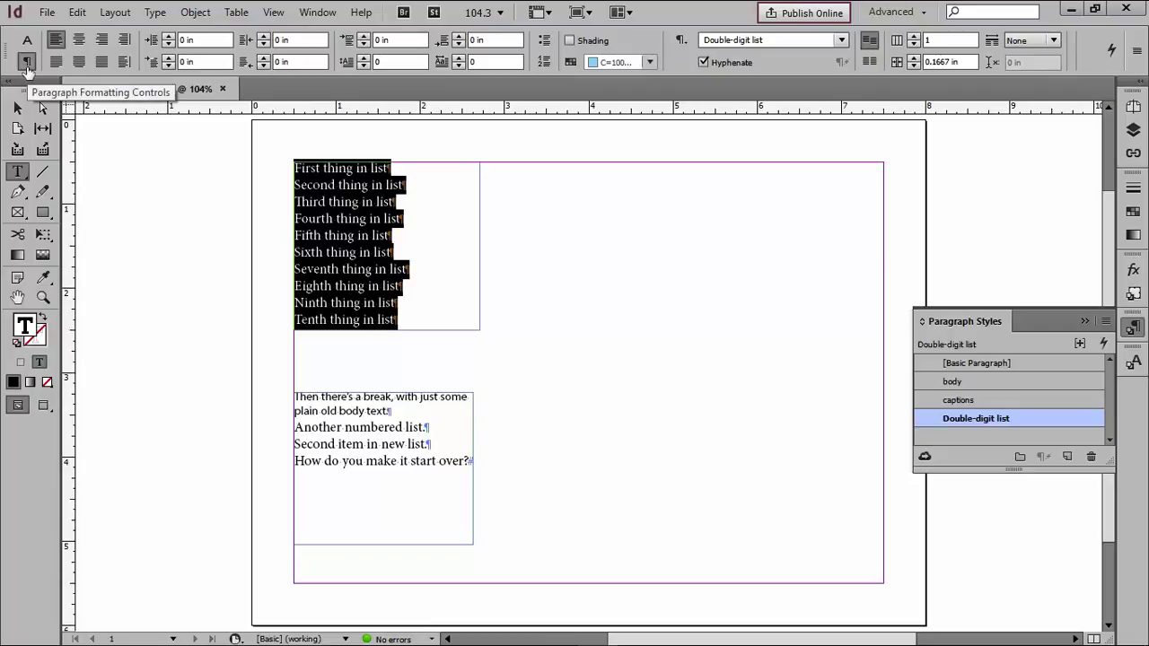
pyautogui.click(544, 63)
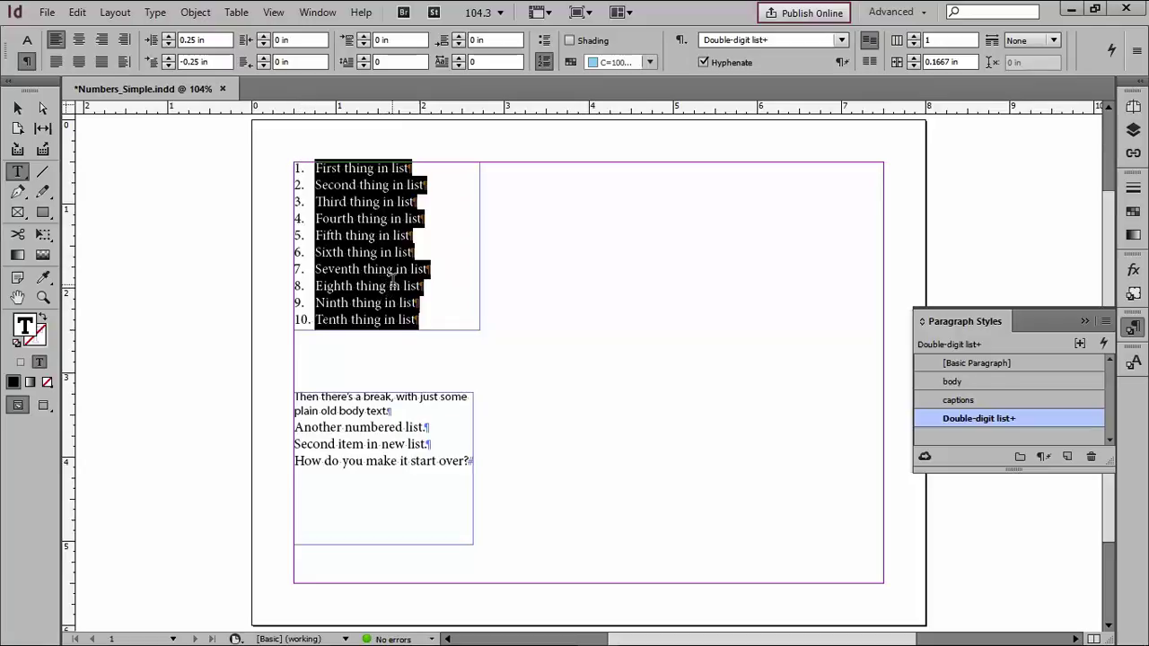
pyautogui.hotkey('ctrl', 'z')
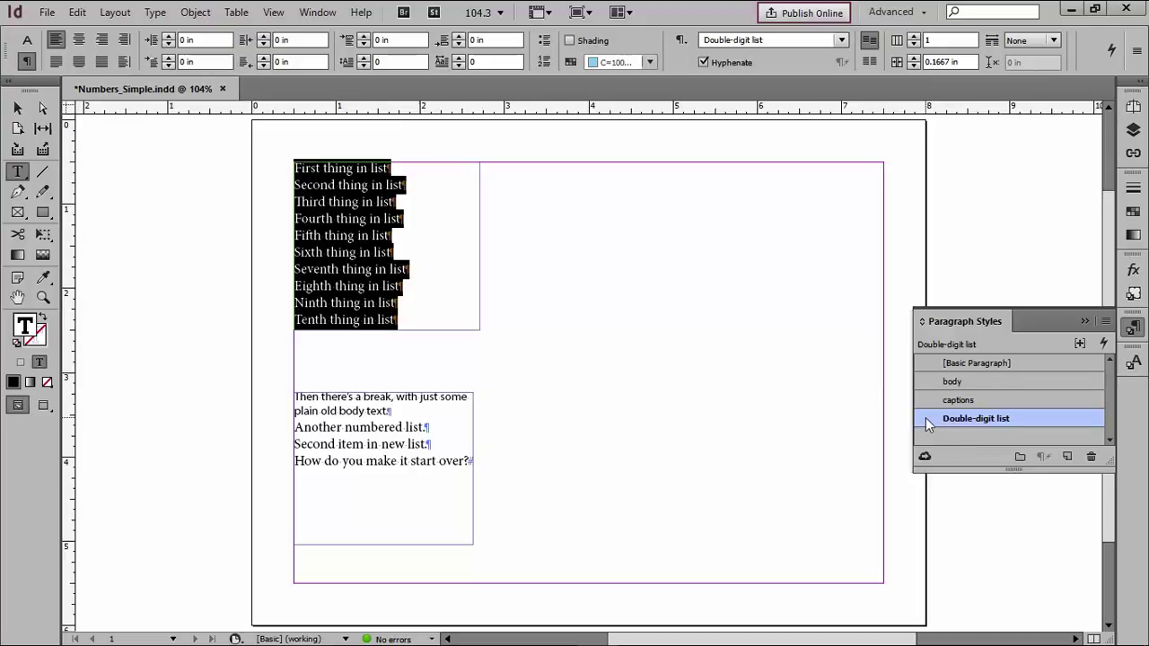
# Set the Double-digit list style's list type to Numbers, keeping the [Default] list.
pyautogui.doubleClick(926, 417)
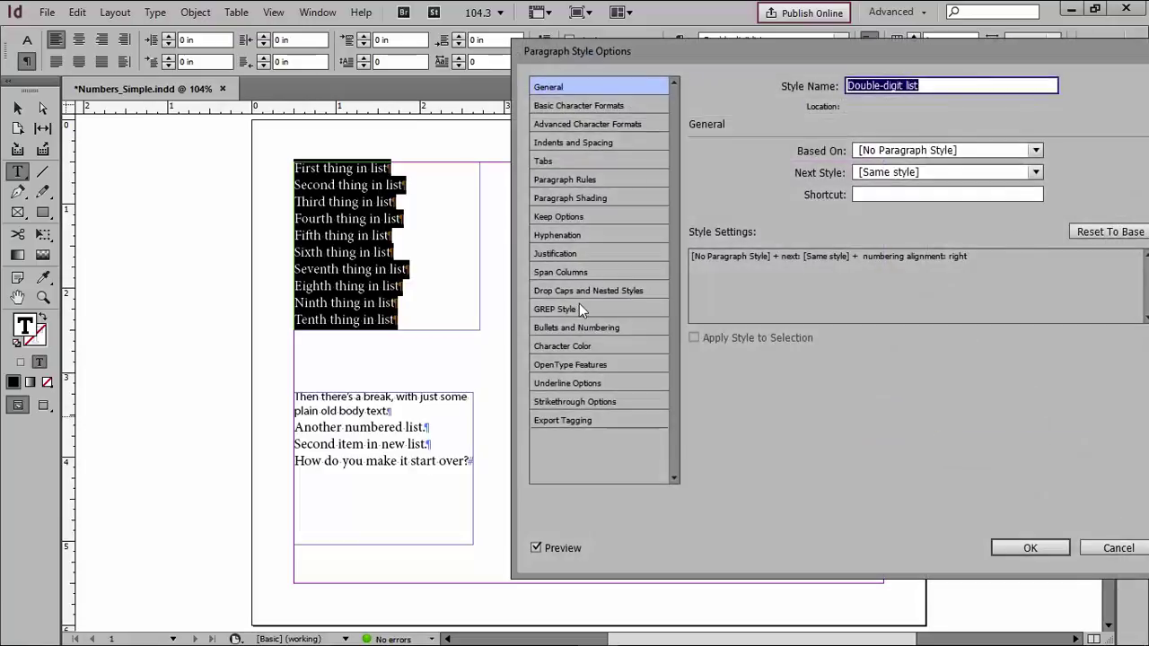
pyautogui.click(579, 328)
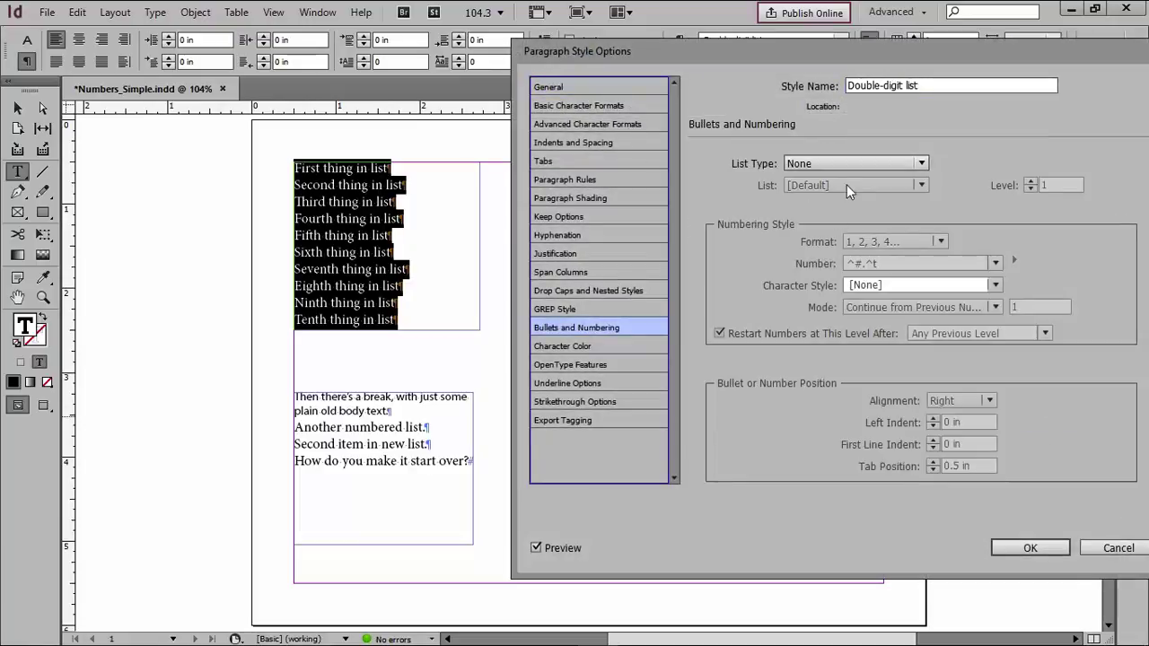
pyautogui.click(835, 162)
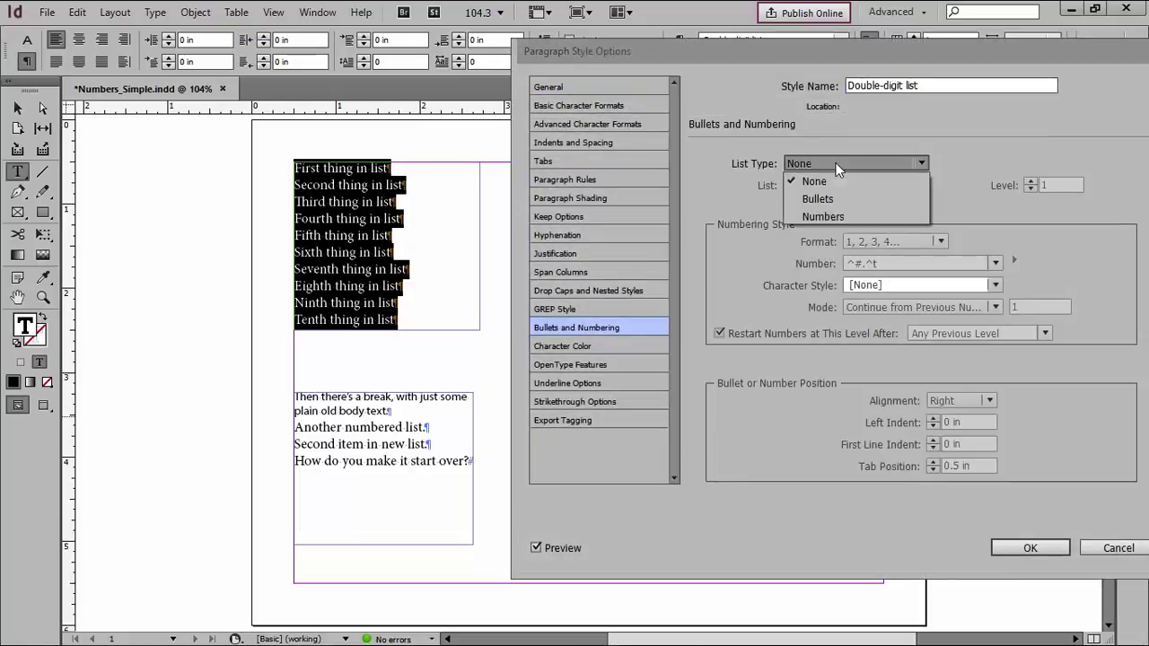
pyautogui.click(852, 216)
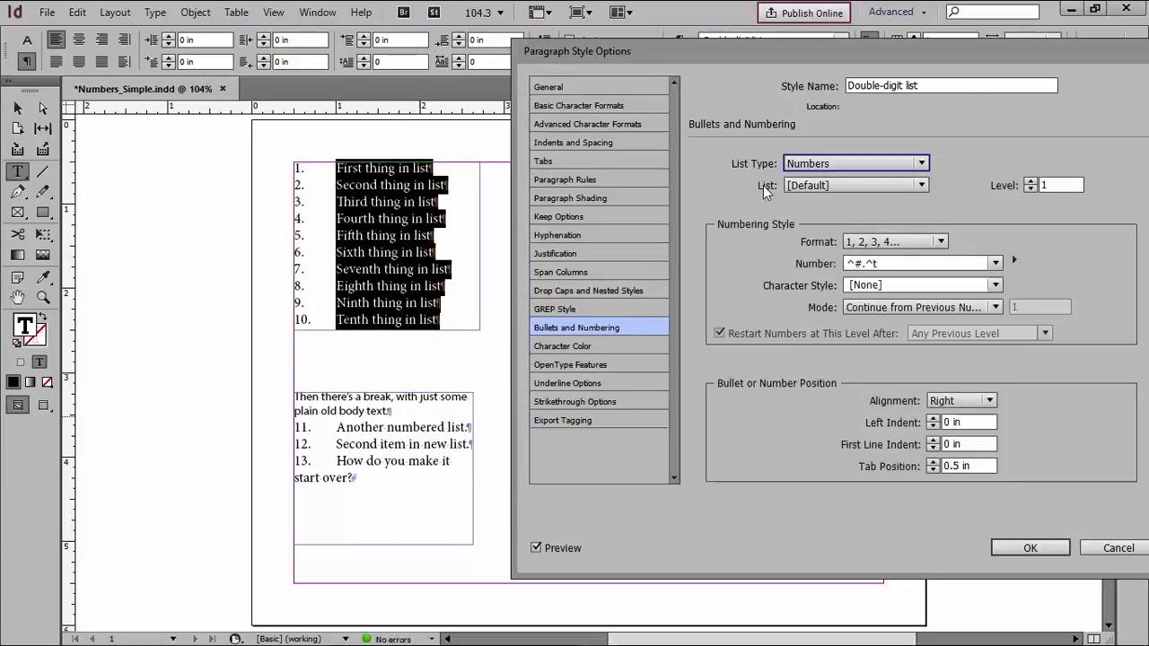
pyautogui.click(843, 187)
pyautogui.click(843, 188)
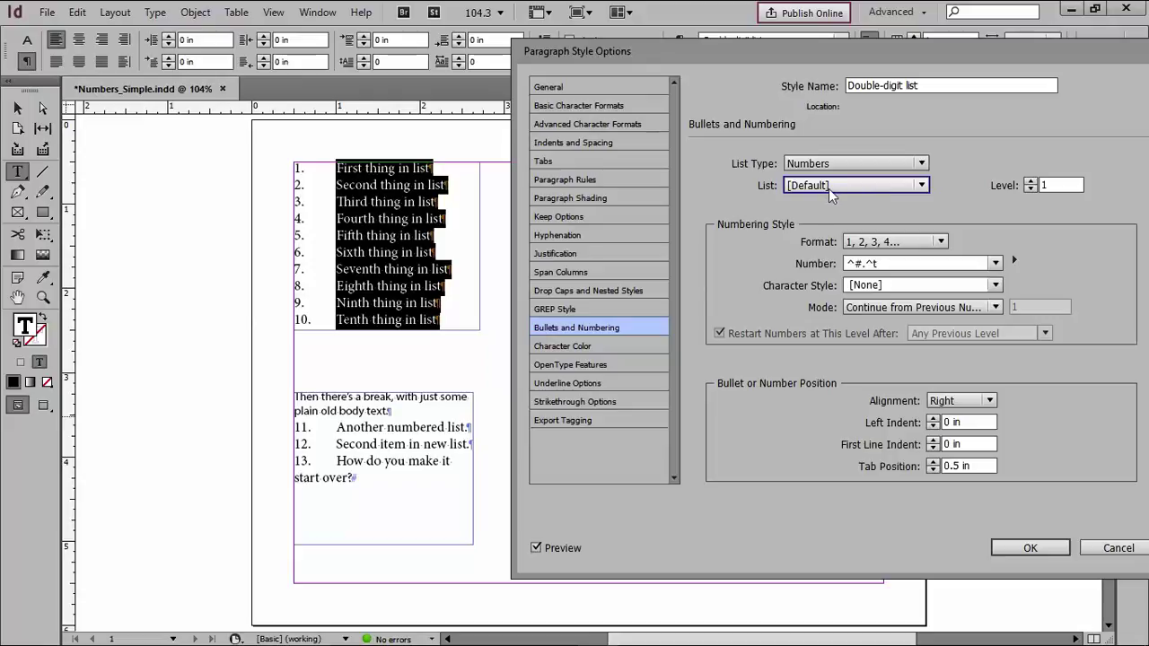
pyautogui.click(887, 242)
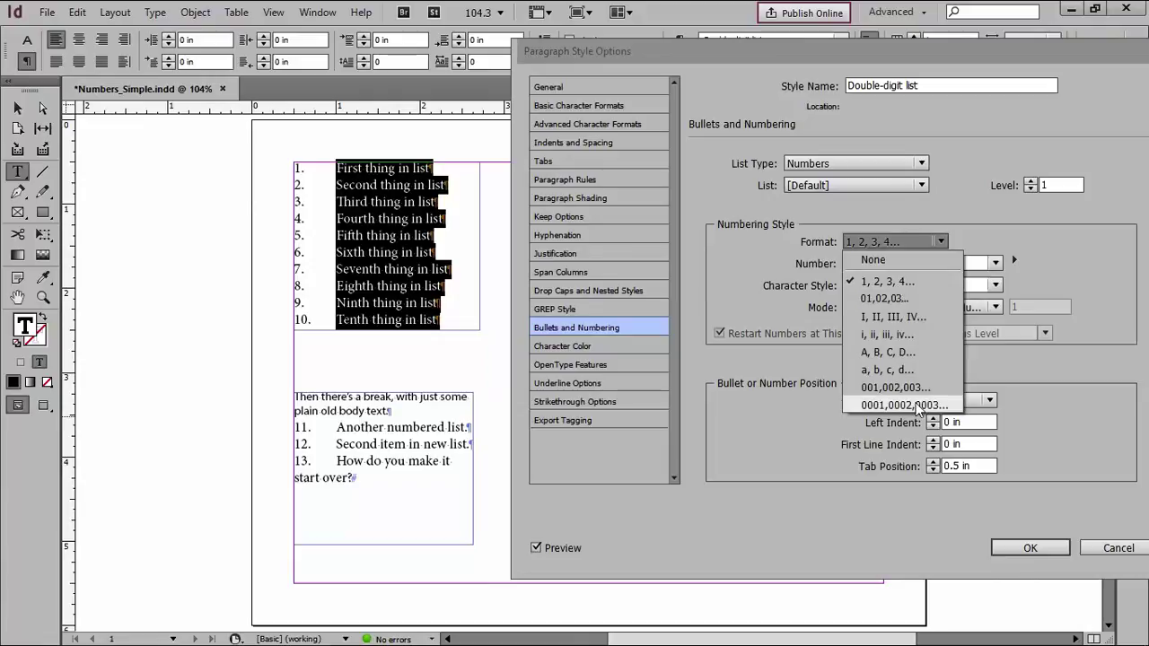
pyautogui.click(1020, 223)
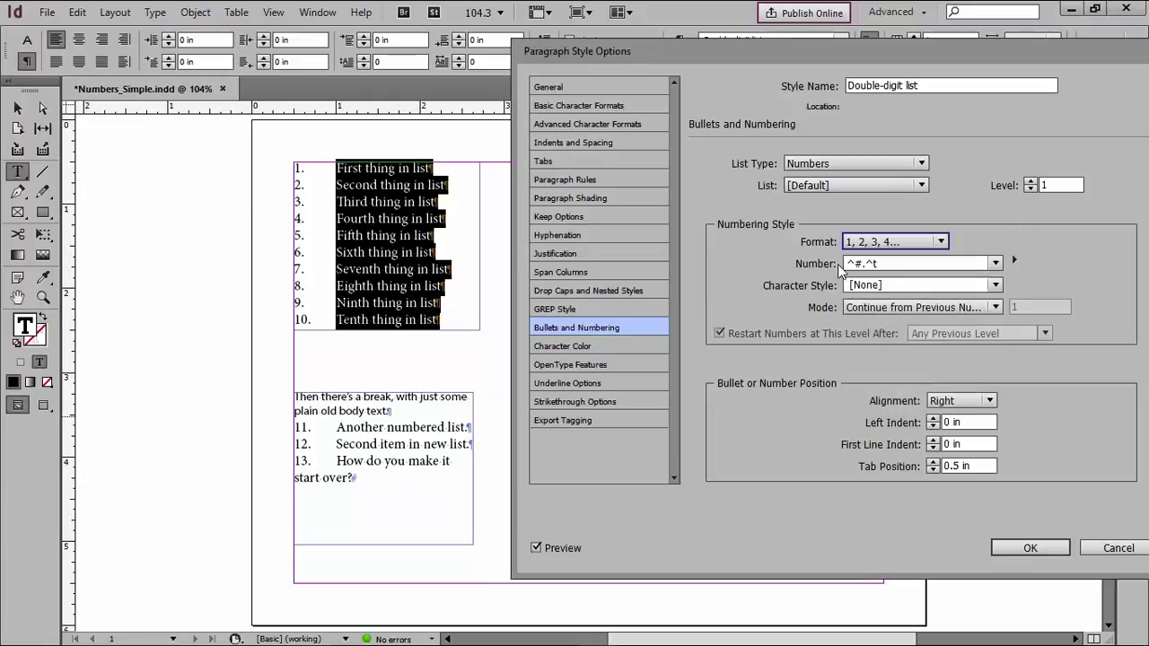
pyautogui.moveTo(882, 264); pyautogui.dragTo(831, 265)
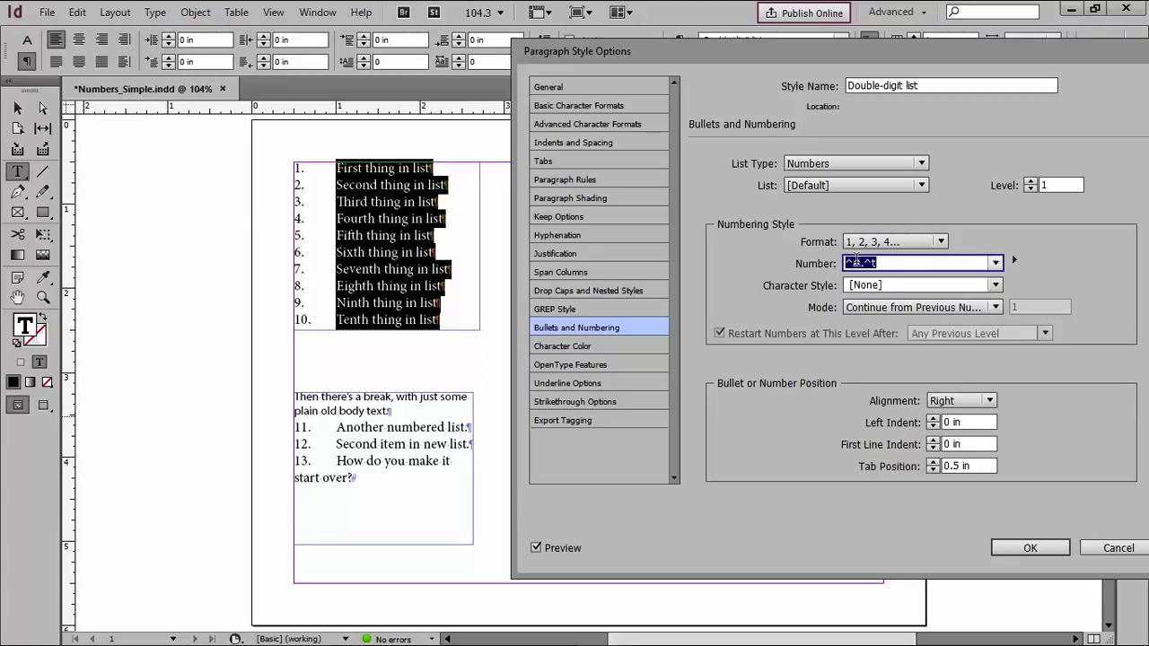
pyautogui.moveTo(860, 263); pyautogui.dragTo(827, 259)
pyautogui.moveTo(855, 262); pyautogui.dragTo(864, 262)
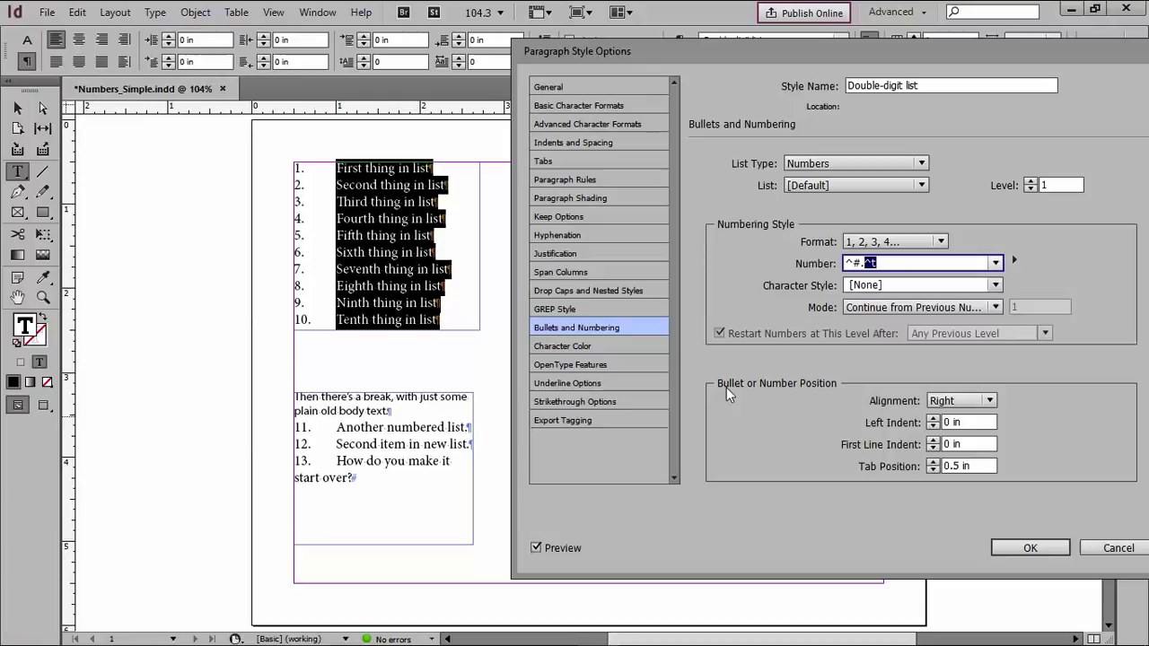
pyautogui.click(944, 404)
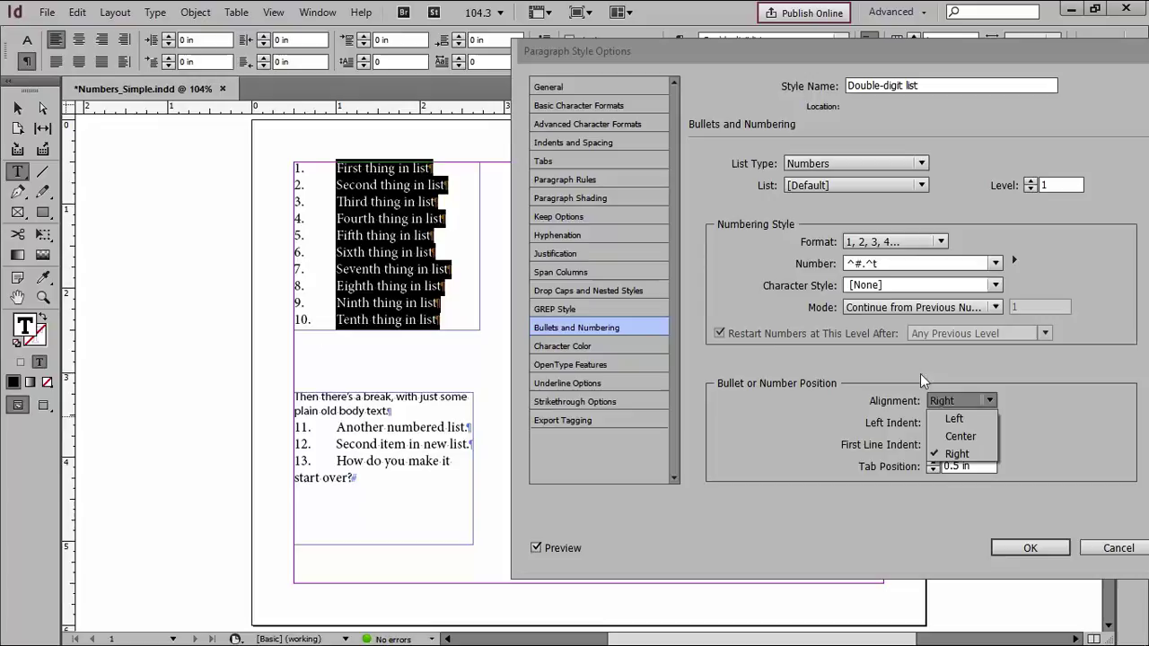
# Keep numbers right-aligned; set left indent 0.3125 in and first-line indent -0.125 in.
pyautogui.click(957, 456)
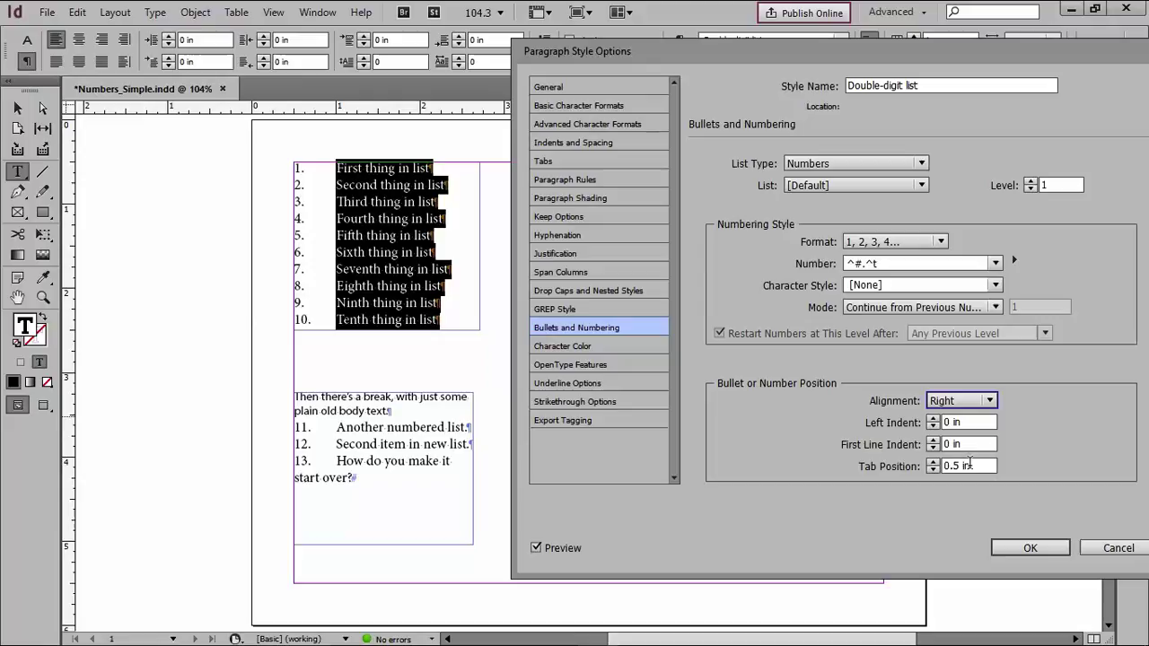
pyautogui.click(934, 418)
pyautogui.click(934, 418)
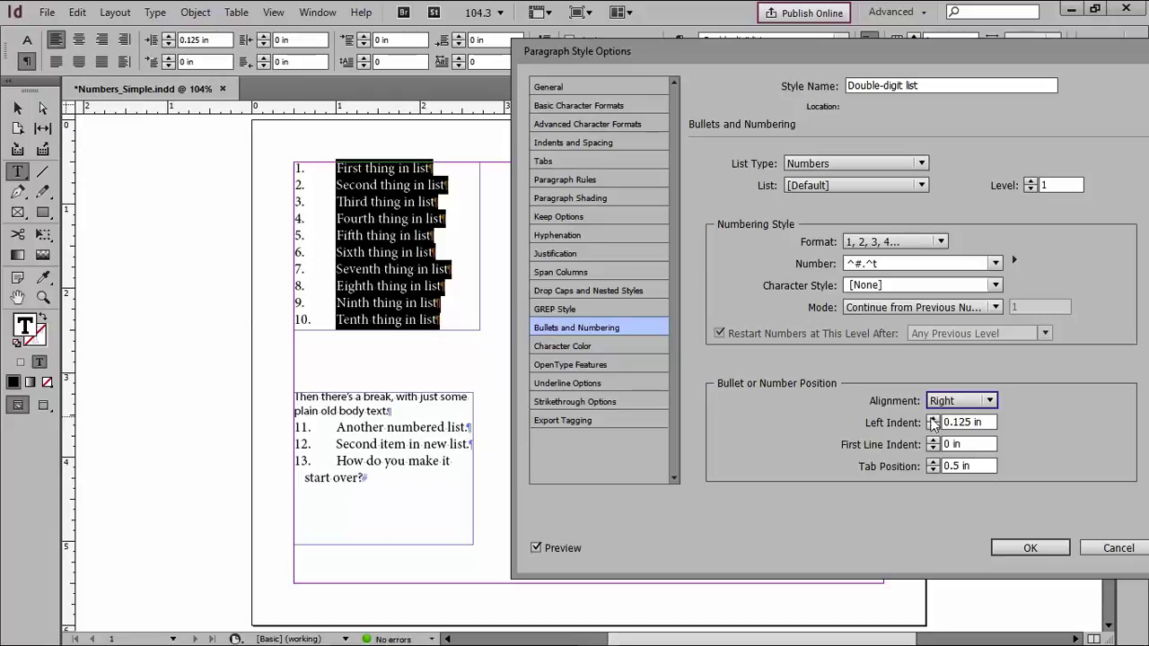
pyautogui.click(933, 419)
pyautogui.click(934, 418)
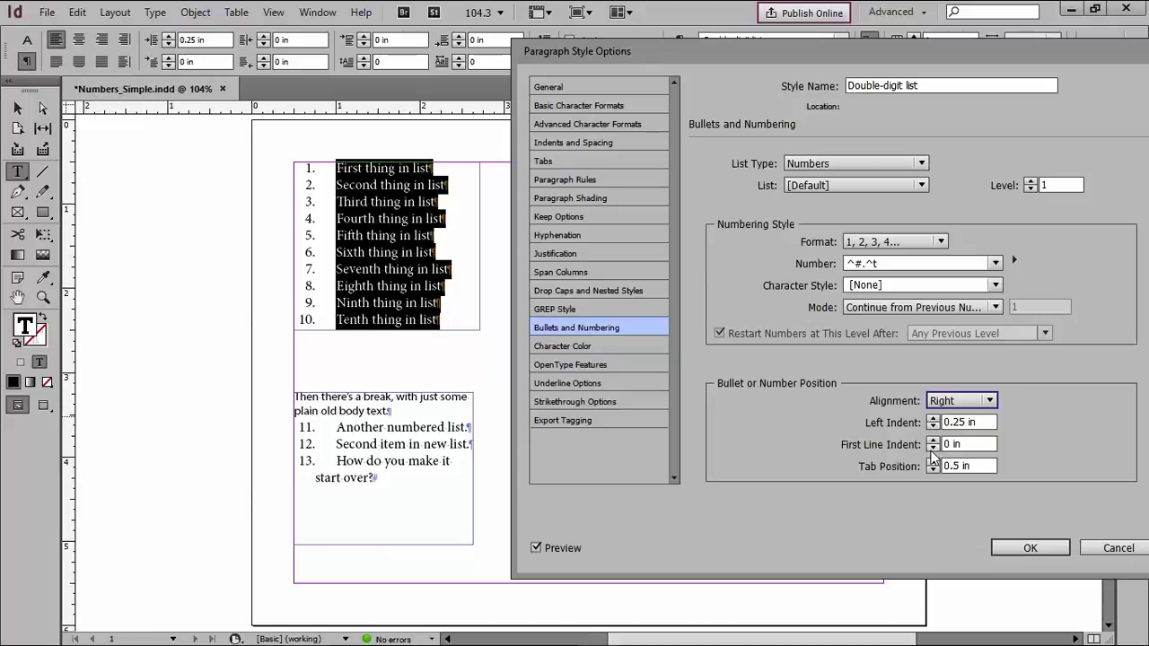
pyautogui.click(934, 448)
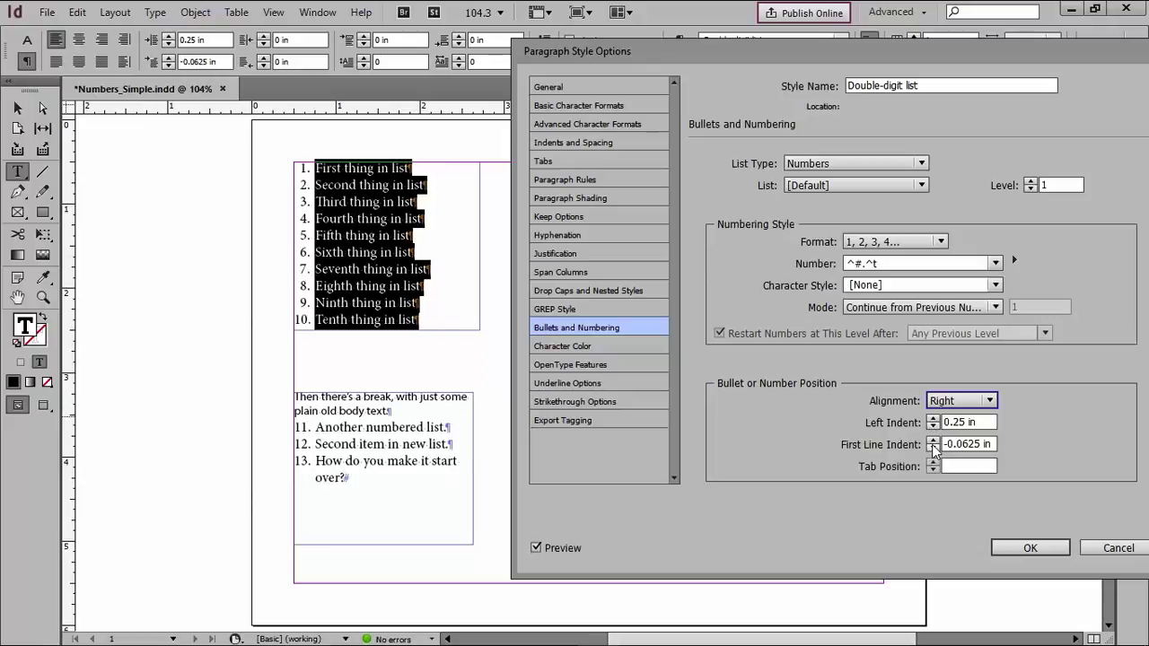
pyautogui.click(934, 448)
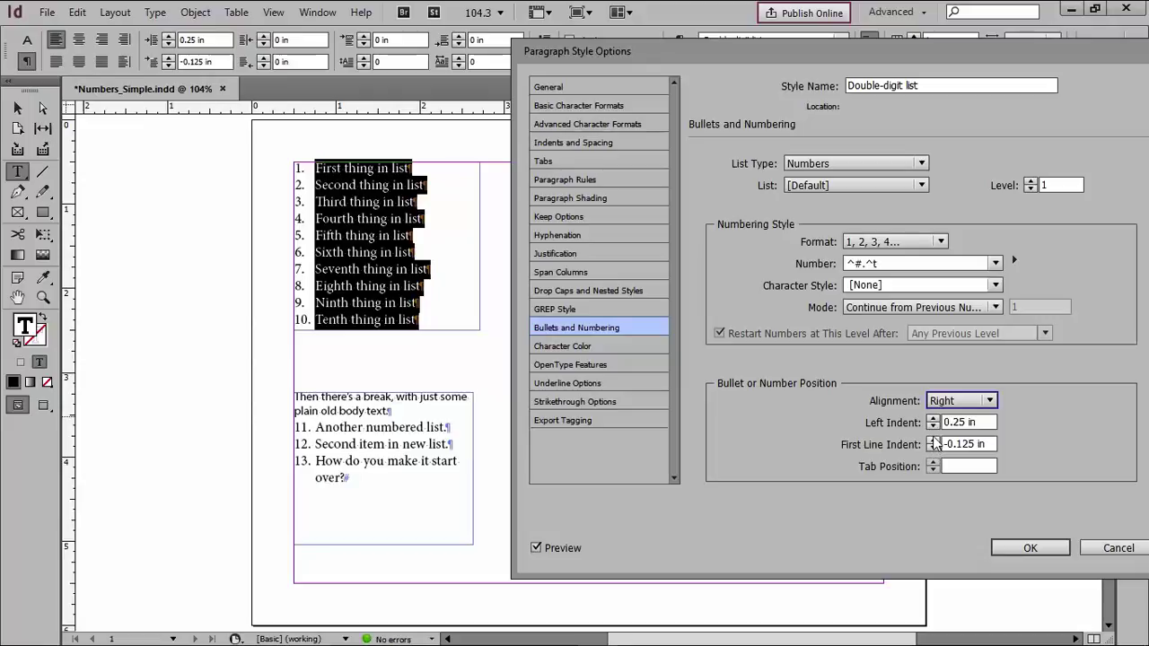
pyautogui.click(934, 441)
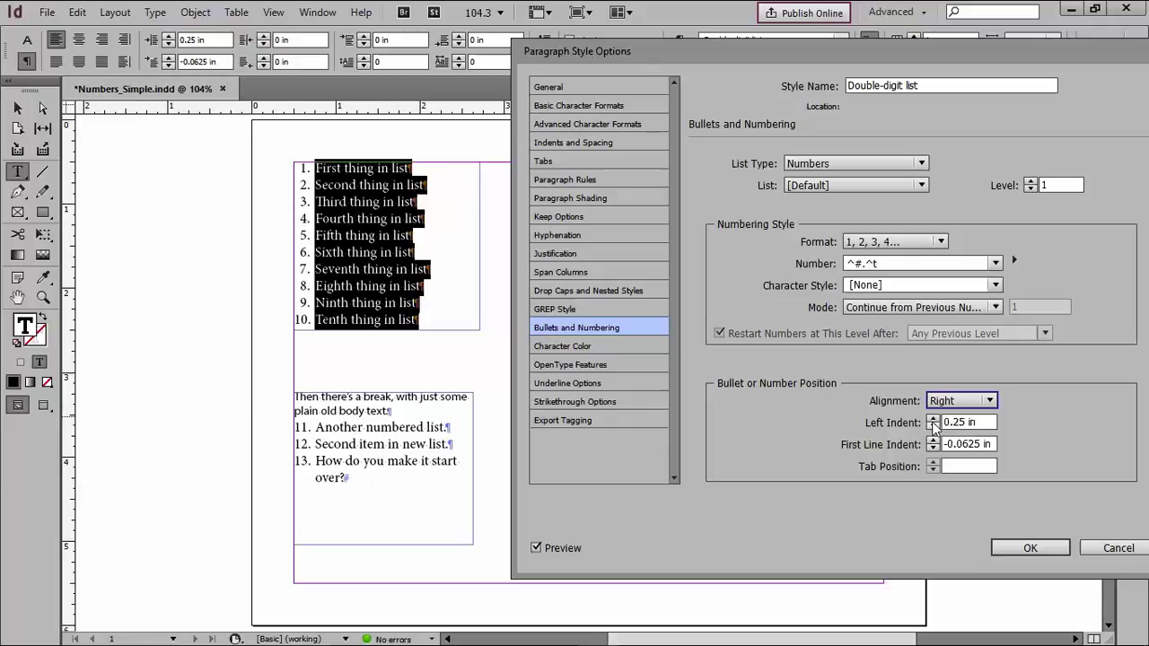
pyautogui.click(934, 419)
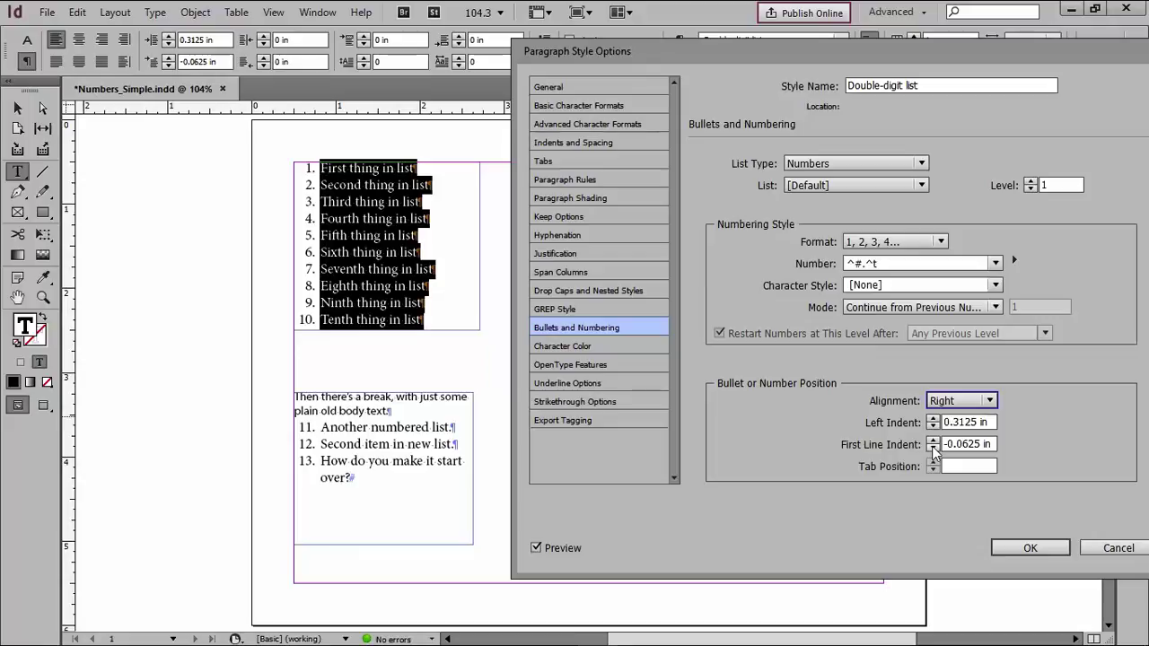
pyautogui.click(933, 448)
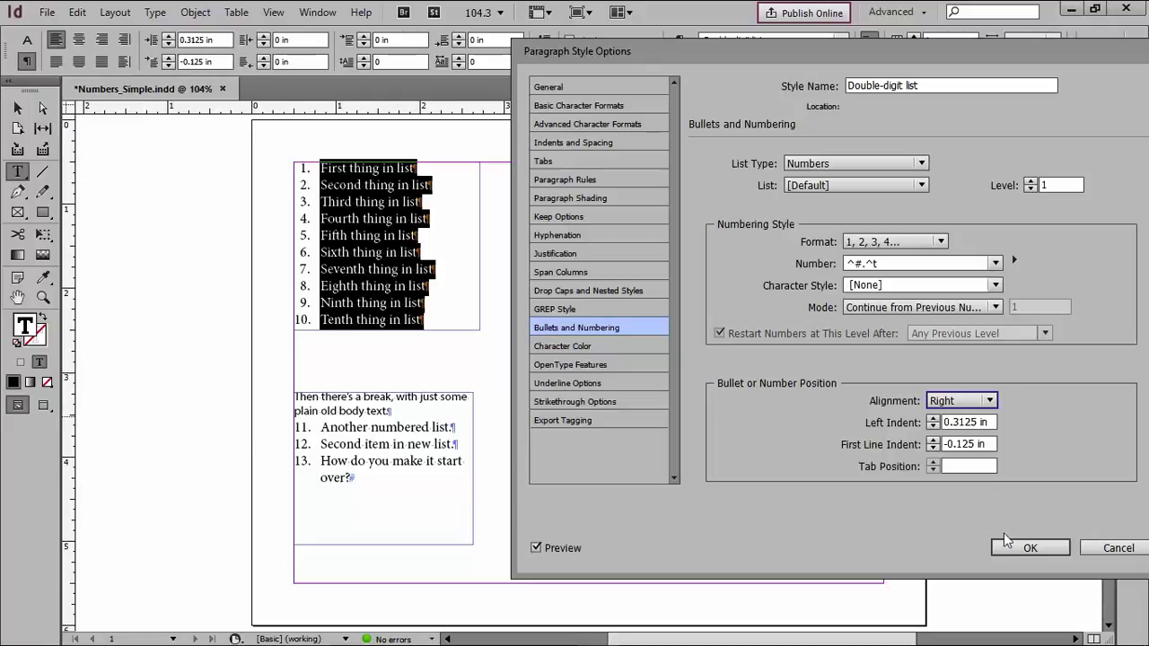
# Save the indent settings to the style and select a few letters in item 4.
pyautogui.click(1028, 548)
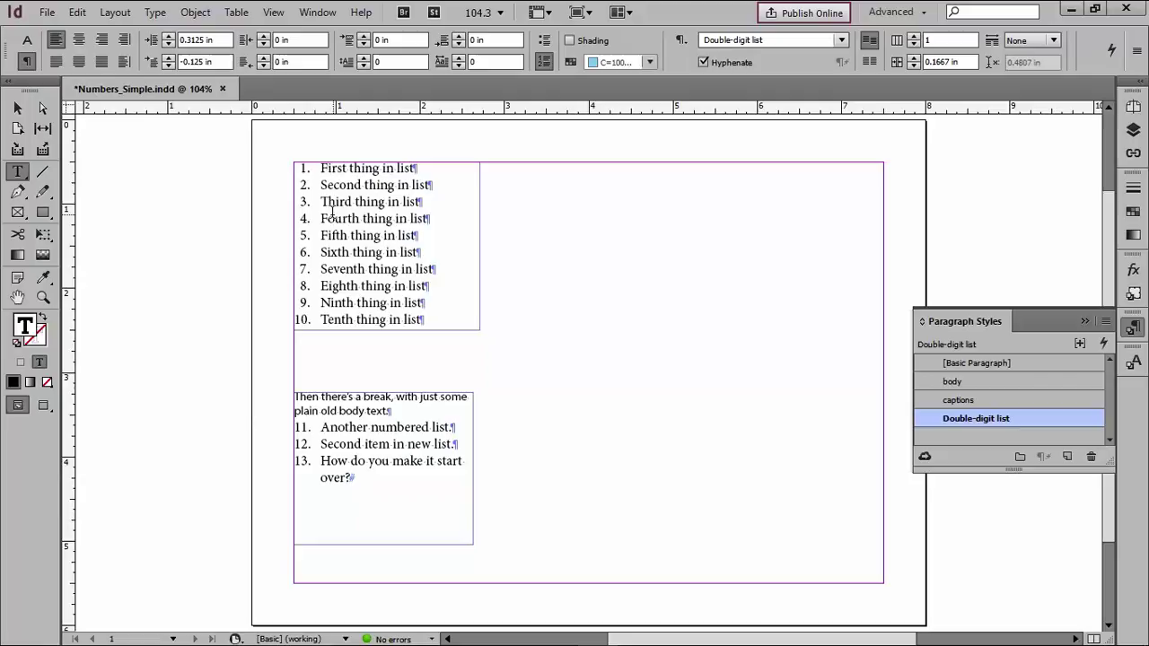
pyautogui.click(333, 215)
pyautogui.moveTo(354, 218); pyautogui.dragTo(319, 211)
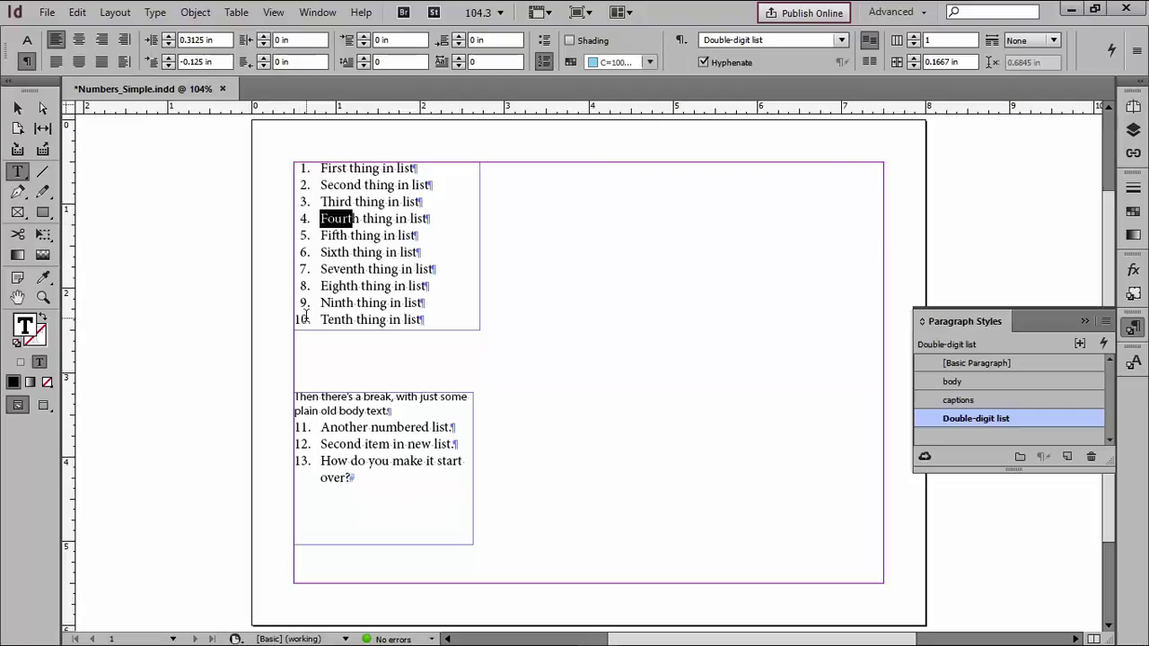
# Give the Double-digit list style's numbers the red numbers character style and save.
pyautogui.doubleClick(931, 422)
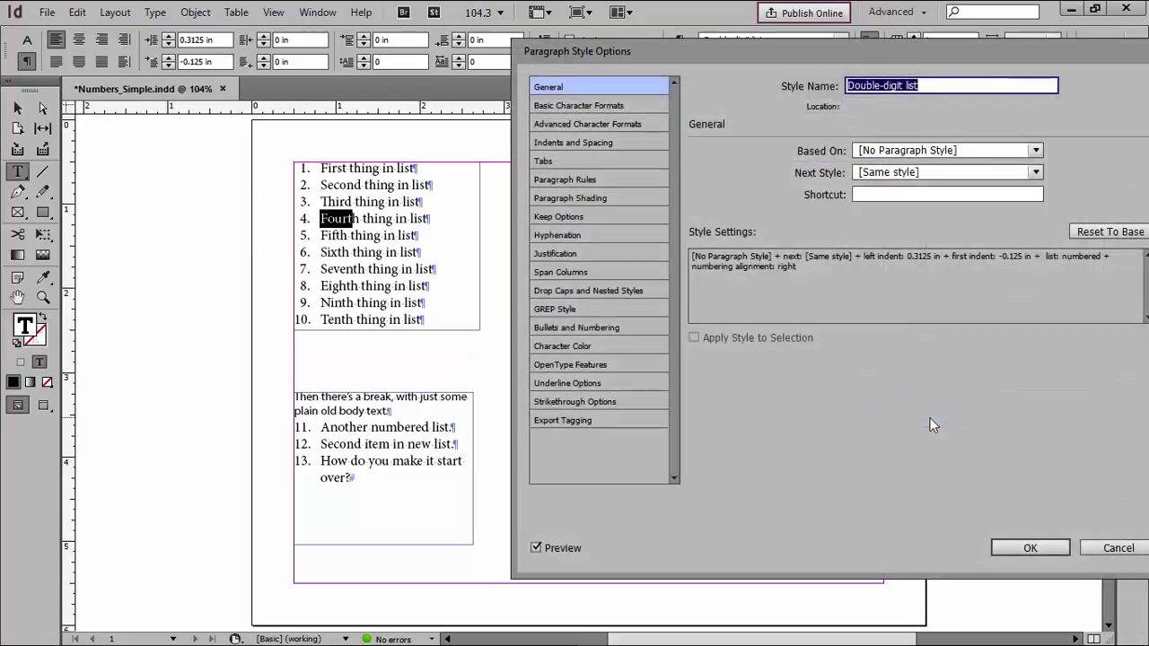
pyautogui.click(550, 326)
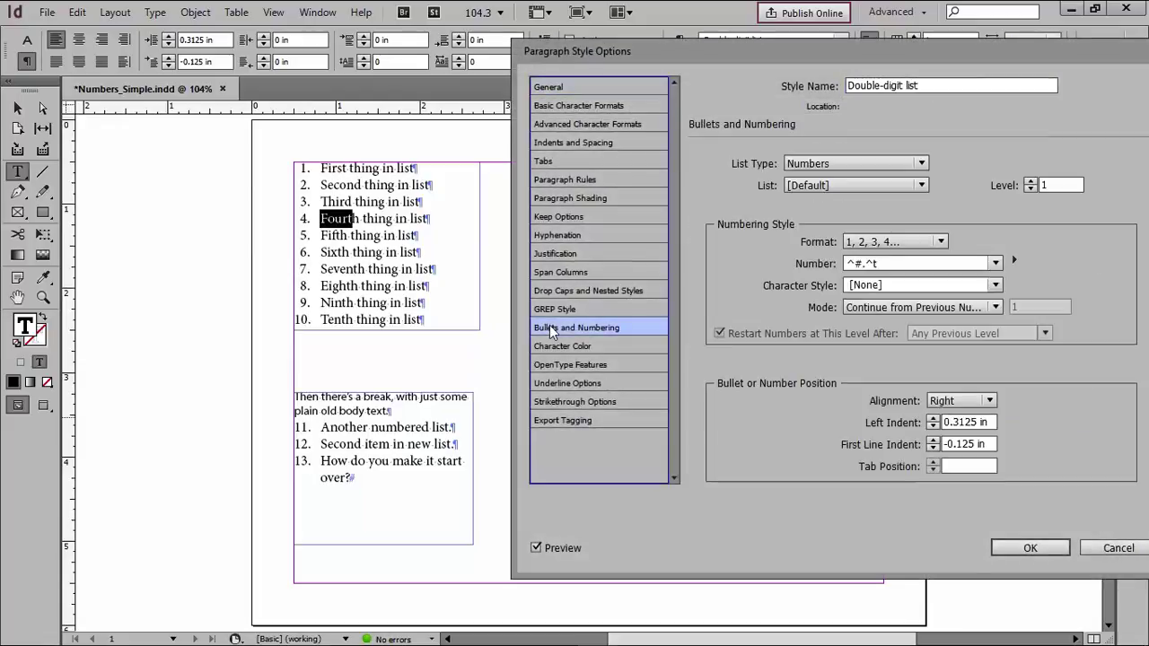
pyautogui.click(995, 285)
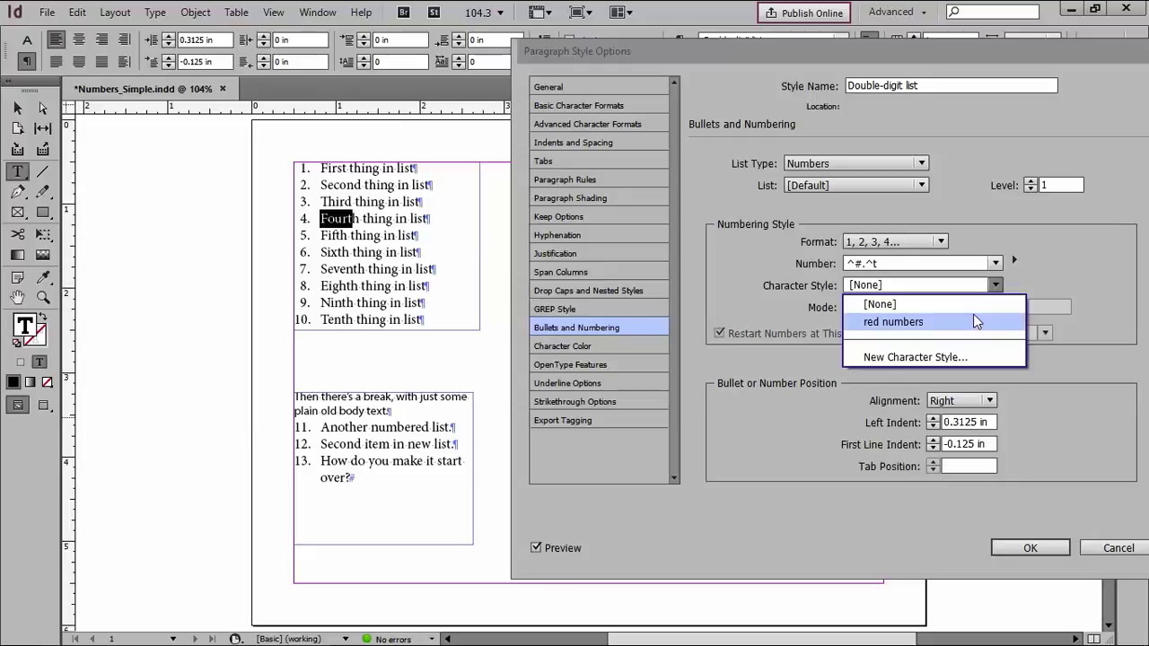
pyautogui.click(976, 321)
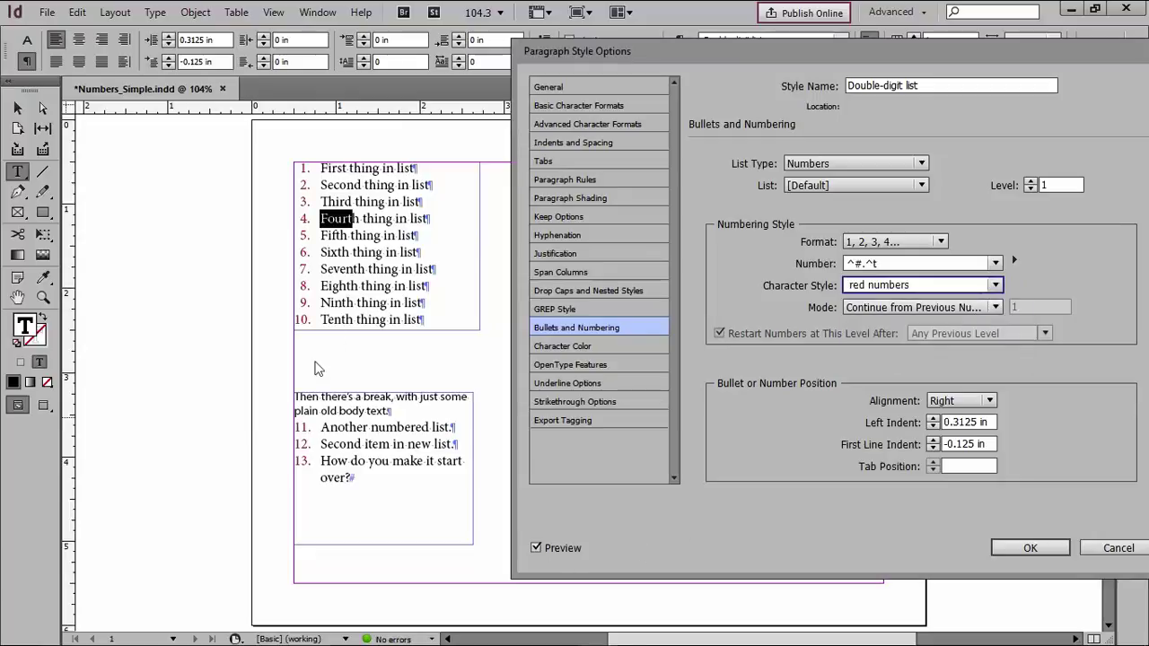
pyautogui.click(1048, 547)
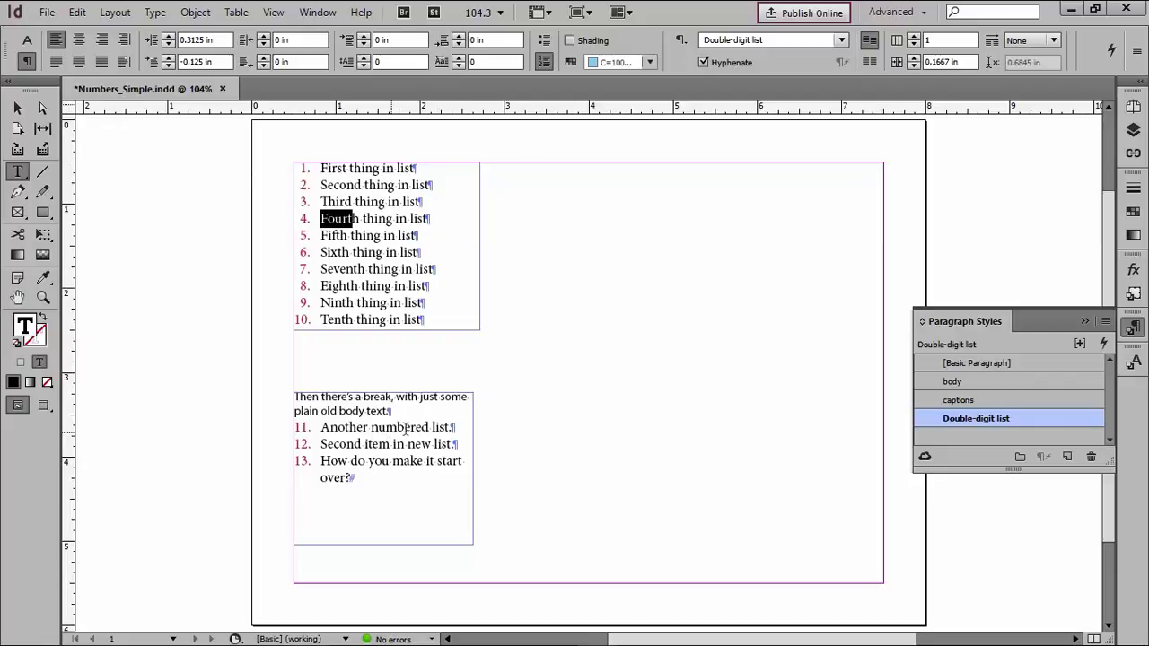
# Restart the lower list's numbering at 1 from the context menu.
pyautogui.click(370, 428)
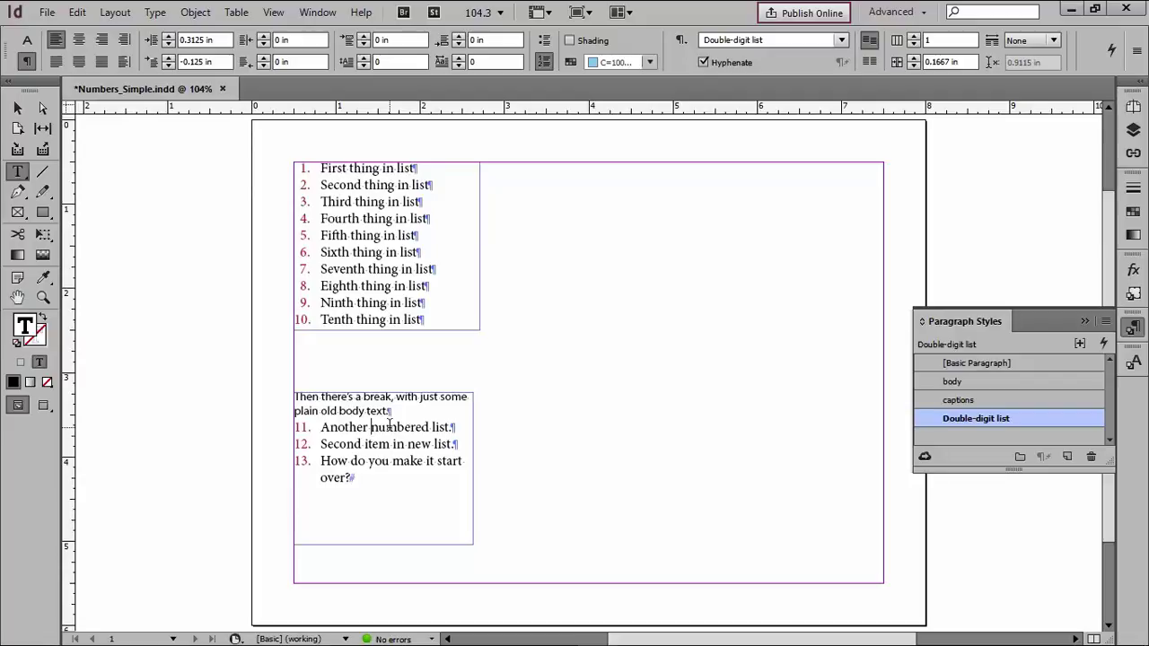
pyautogui.rightClick(375, 427)
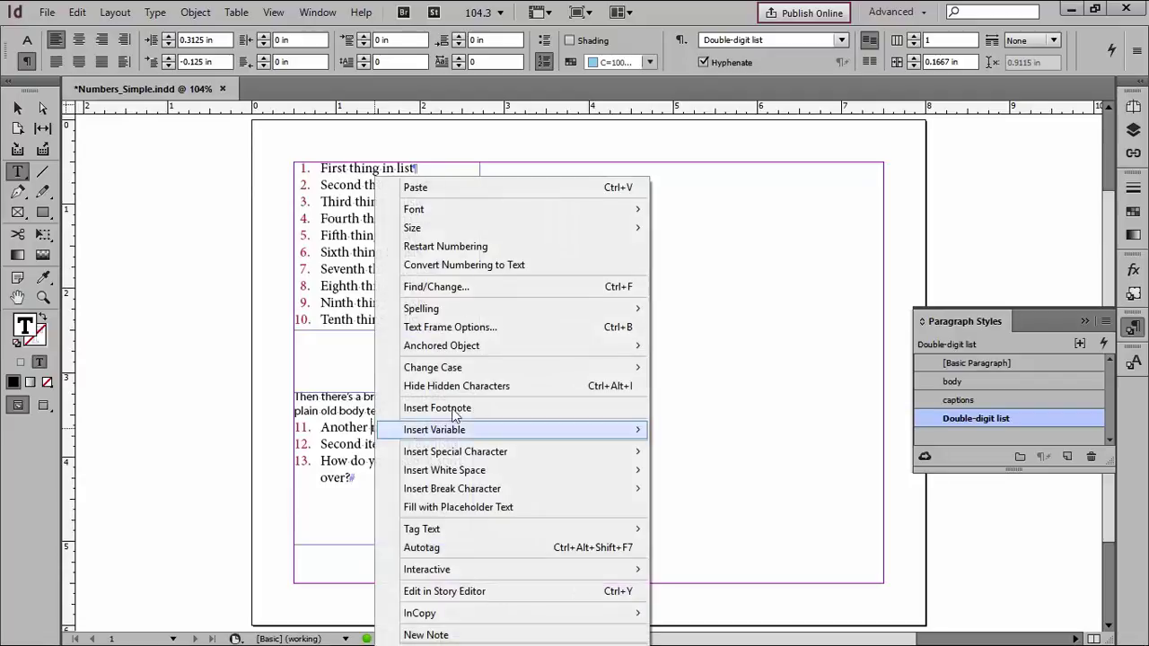
pyautogui.click(471, 246)
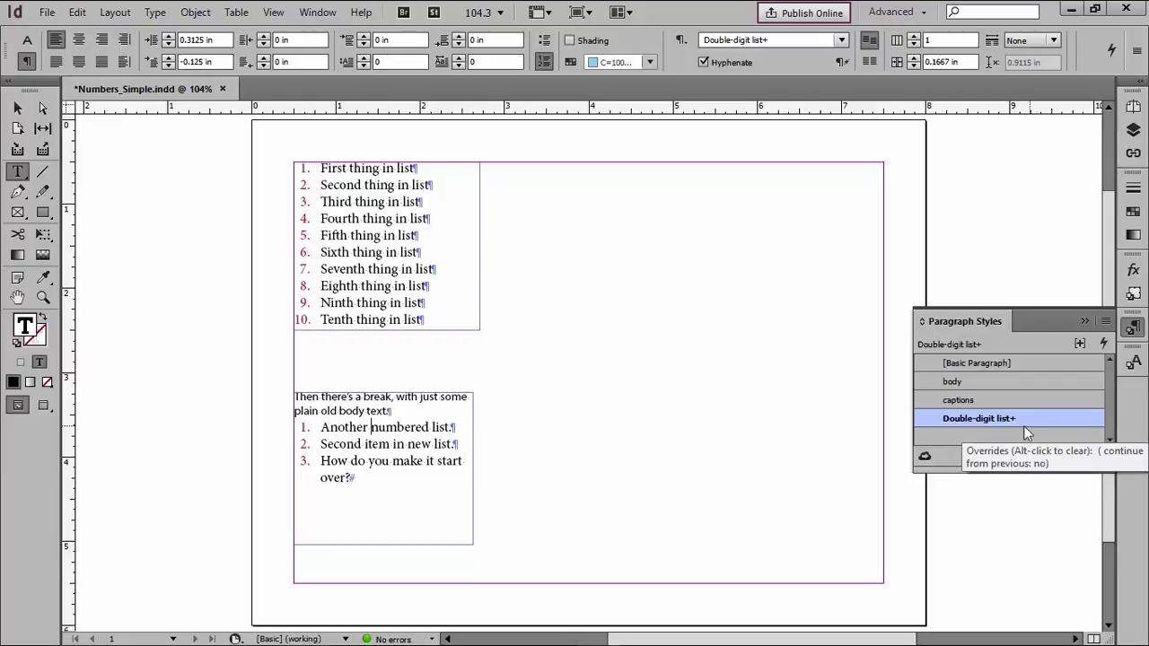
pyautogui.click(376, 428)
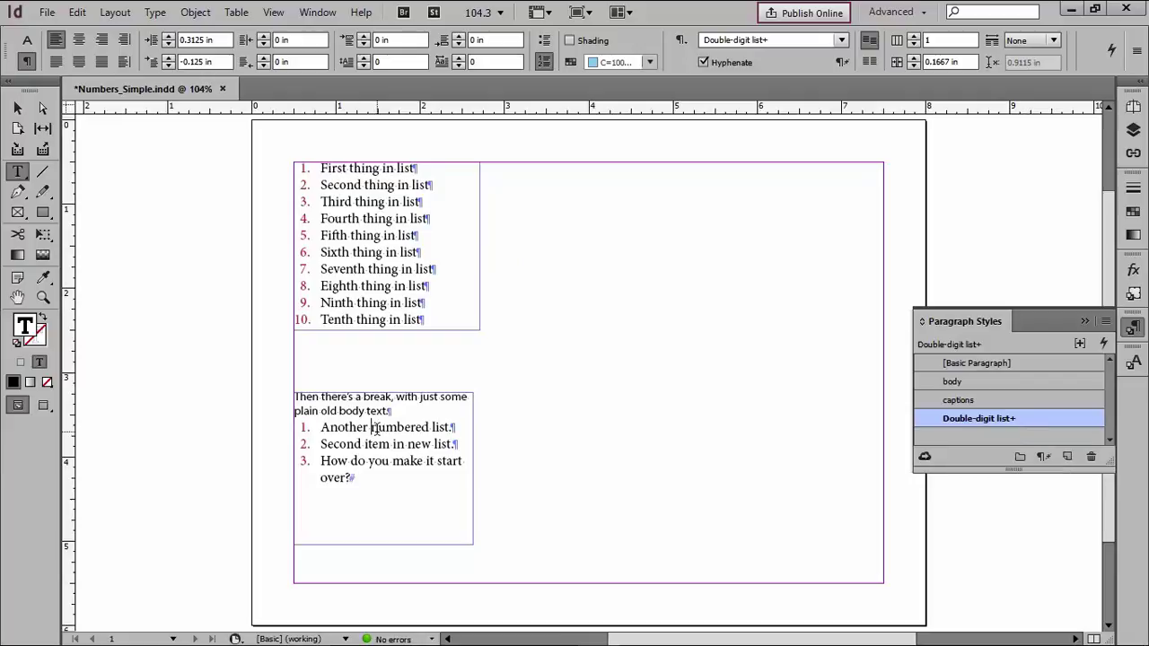